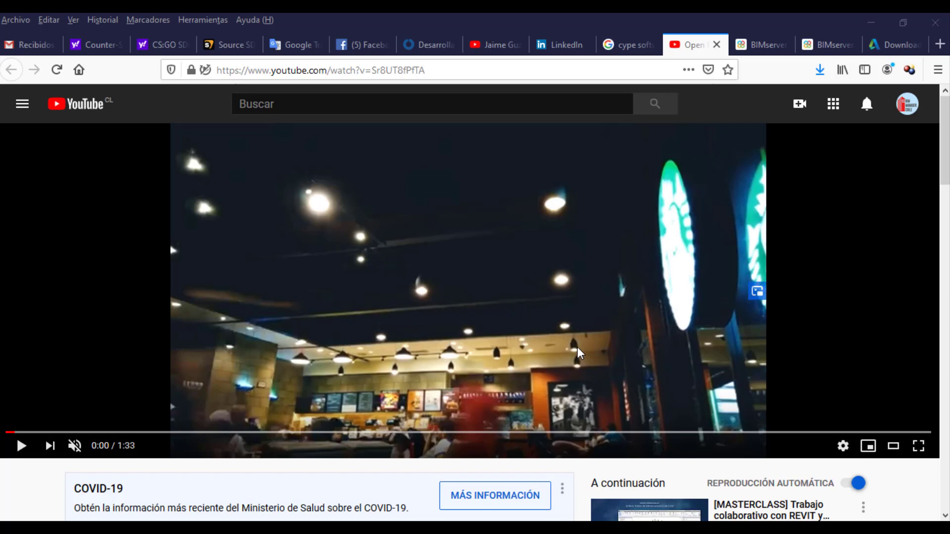
Read the video description, then play the video and skip ahead to 0:26
{"action": "scroll", "coordinate": [578, 346], "scroll_direction": "down", "scroll_amount": 3}
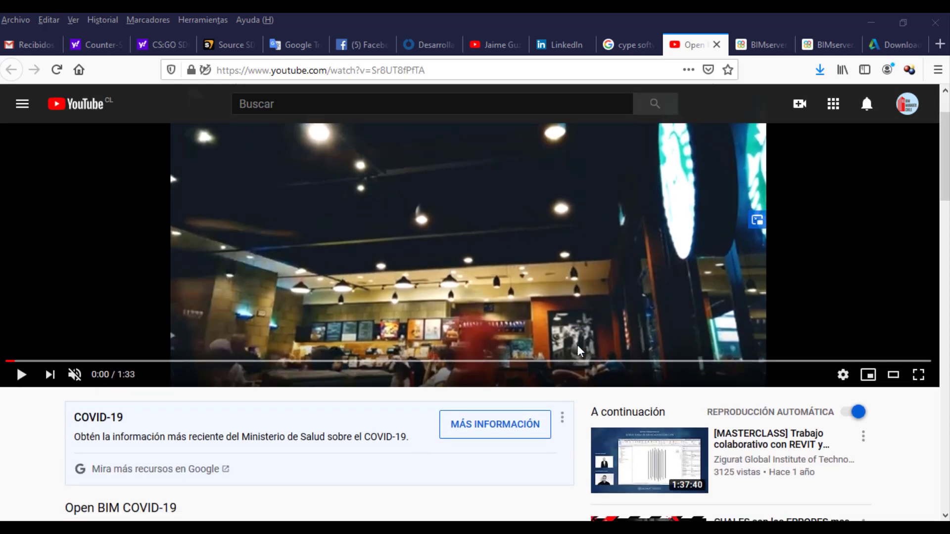
{"action": "scroll", "coordinate": [569, 376], "scroll_direction": "down", "scroll_amount": 2}
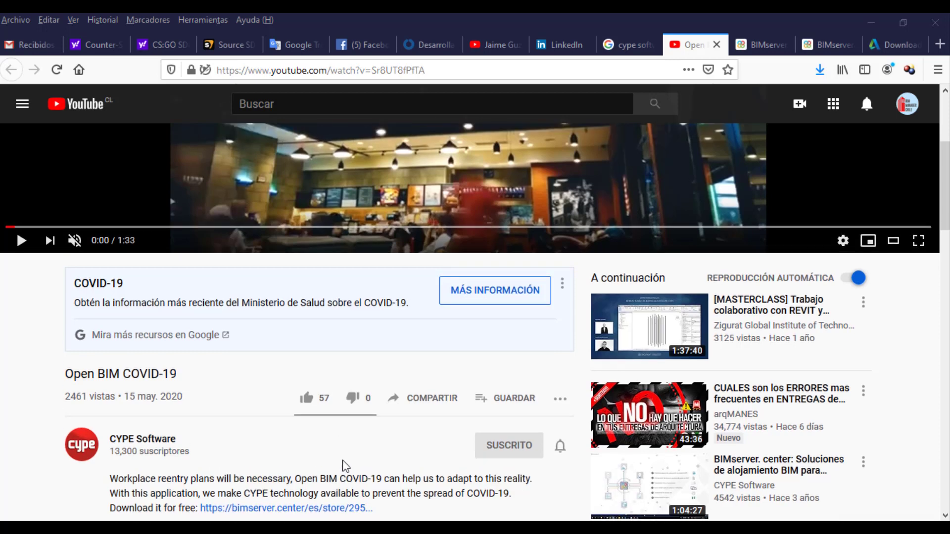
{"action": "scroll", "coordinate": [345, 465], "scroll_direction": "up", "scroll_amount": 5}
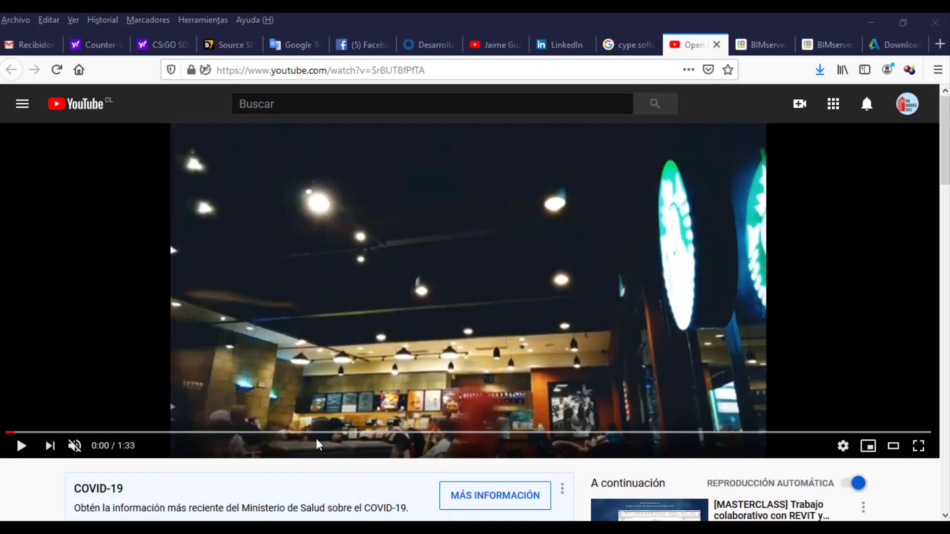
{"action": "left_click", "coordinate": [22, 448]}
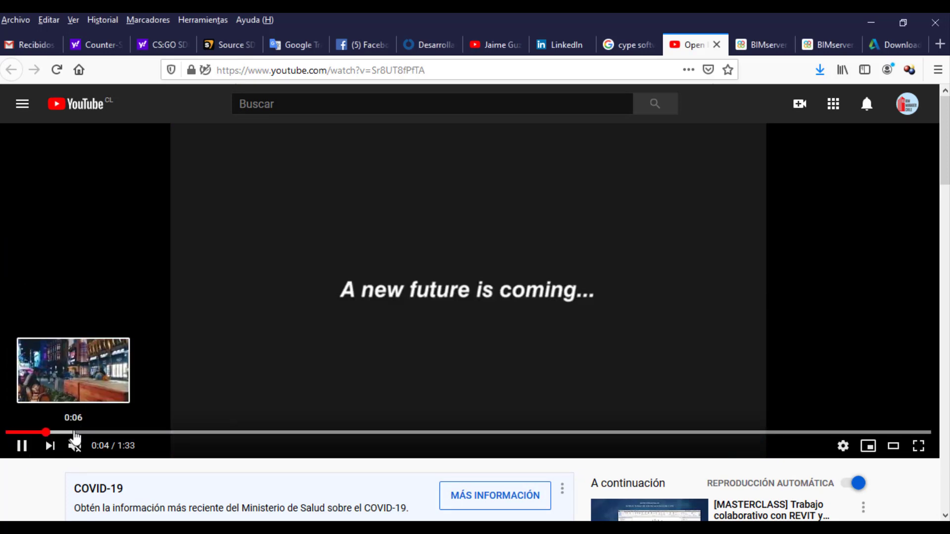
{"action": "left_click", "coordinate": [74, 434]}
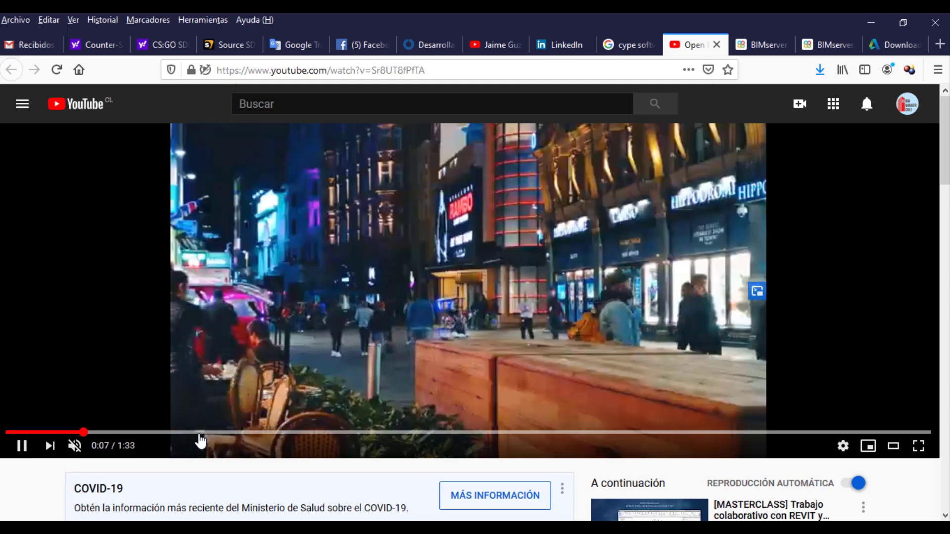
{"action": "left_click", "coordinate": [200, 435]}
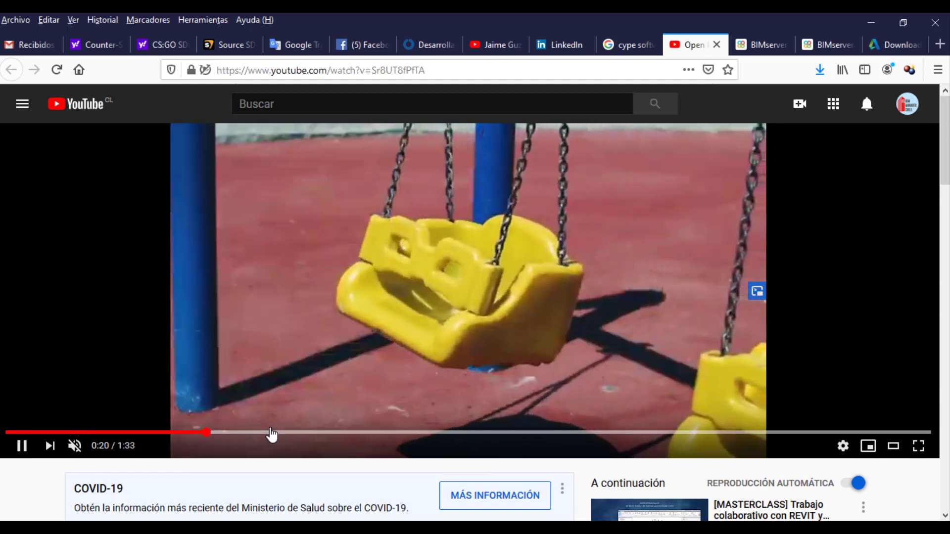
{"action": "left_click", "coordinate": [272, 434]}
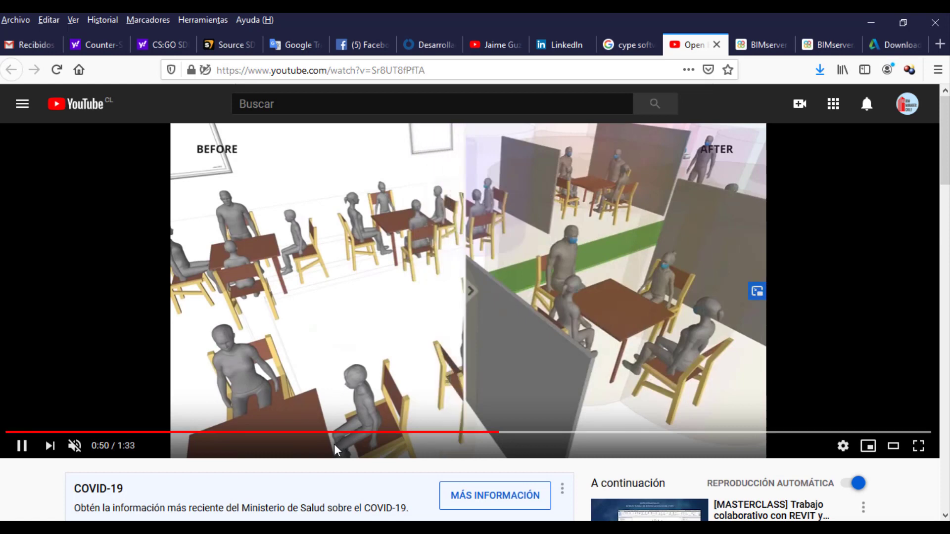
Scroll down the page below the playing video and back up
{"action": "scroll", "coordinate": [297, 452], "scroll_direction": "down", "scroll_amount": 3}
{"action": "scroll", "coordinate": [199, 466], "scroll_direction": "down", "scroll_amount": 2}
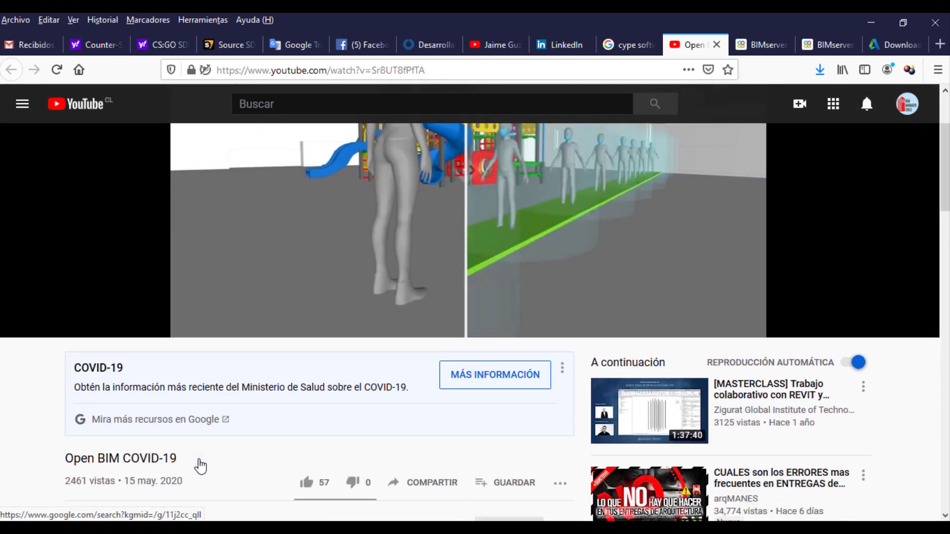
{"action": "scroll", "coordinate": [198, 465], "scroll_direction": "down", "scroll_amount": 4}
{"action": "scroll", "coordinate": [187, 448], "scroll_direction": "down", "scroll_amount": 6}
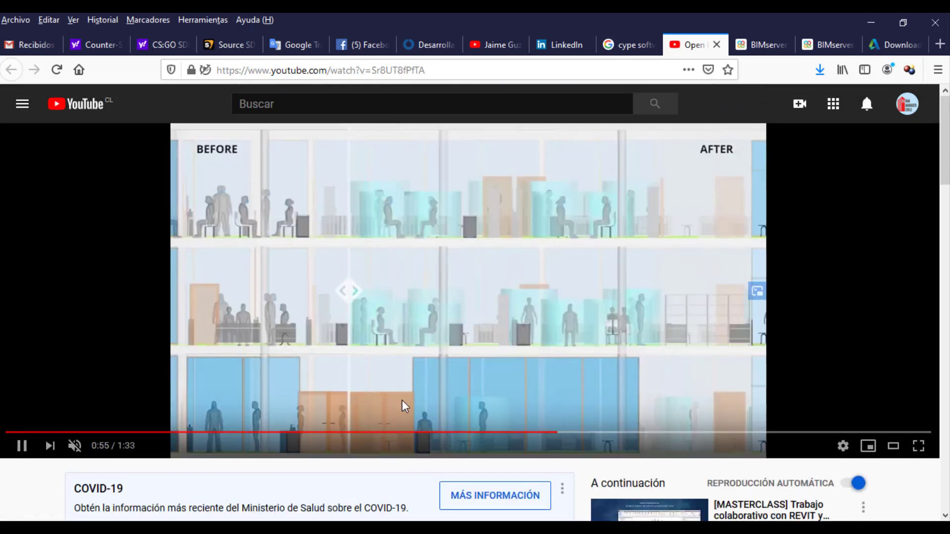
{"action": "scroll", "coordinate": [441, 394], "scroll_direction": "up", "scroll_amount": 15}
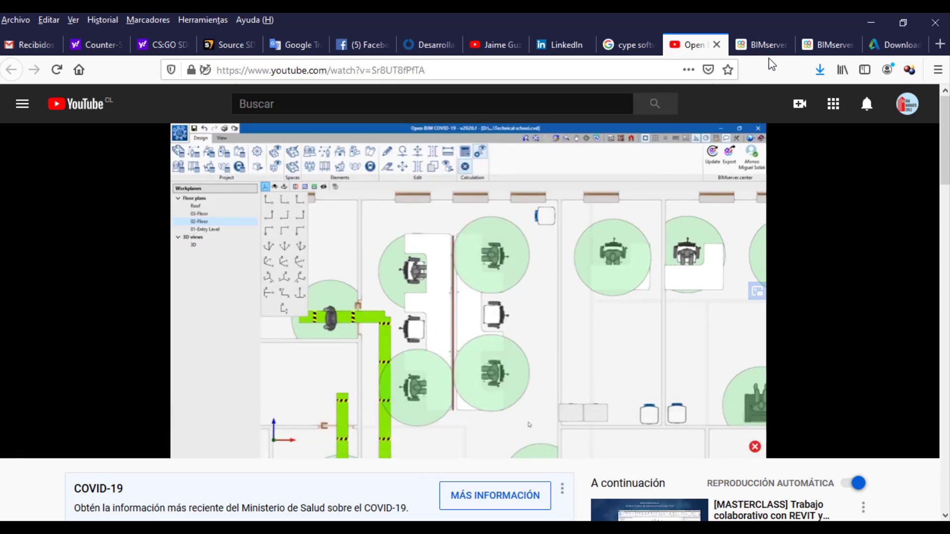
View the free Open BIM COVID-19 store page on BIMserver.center and open the account menu
{"action": "left_click", "coordinate": [765, 44]}
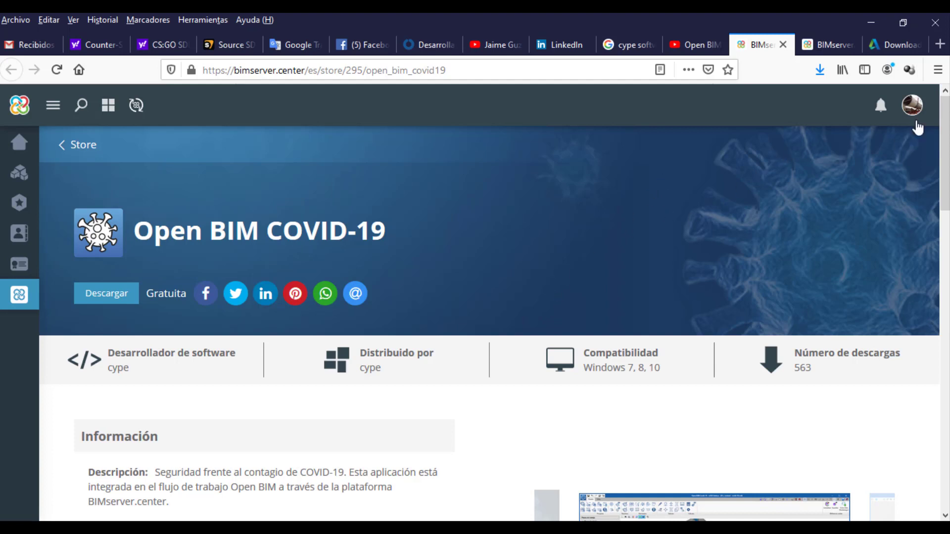
{"action": "left_click", "coordinate": [912, 104]}
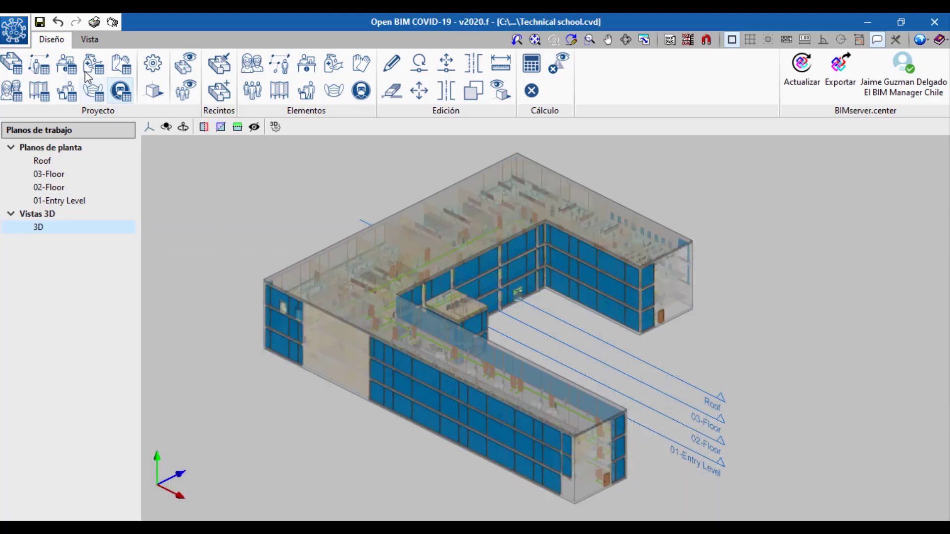
Enable room info on hover, then zoom and orbit to inspect rooms such as space 216
{"action": "left_click", "coordinate": [66, 63]}
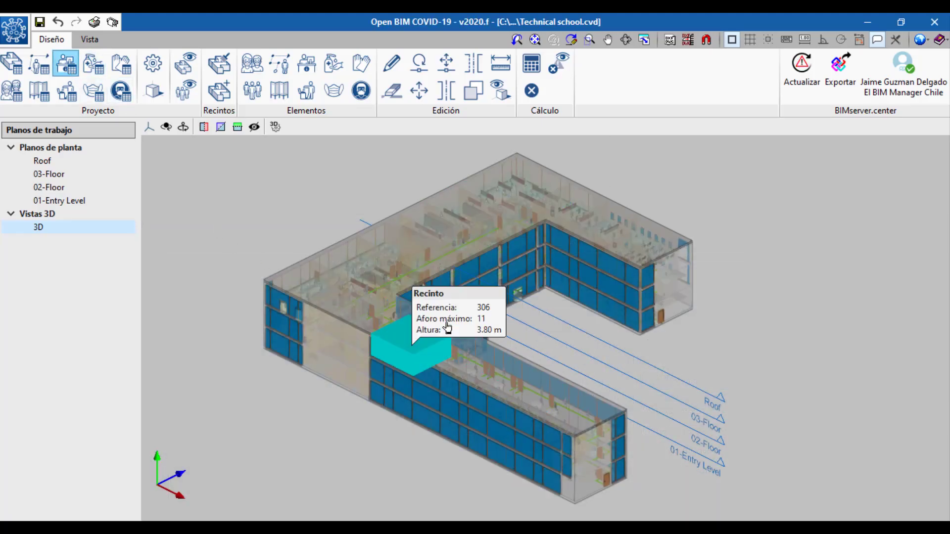
{"action": "scroll", "coordinate": [447, 326], "scroll_direction": "up", "scroll_amount": 2}
{"action": "scroll", "coordinate": [447, 326], "scroll_direction": "up", "scroll_amount": 3}
{"action": "scroll", "coordinate": [447, 327], "scroll_direction": "up", "scroll_amount": 3}
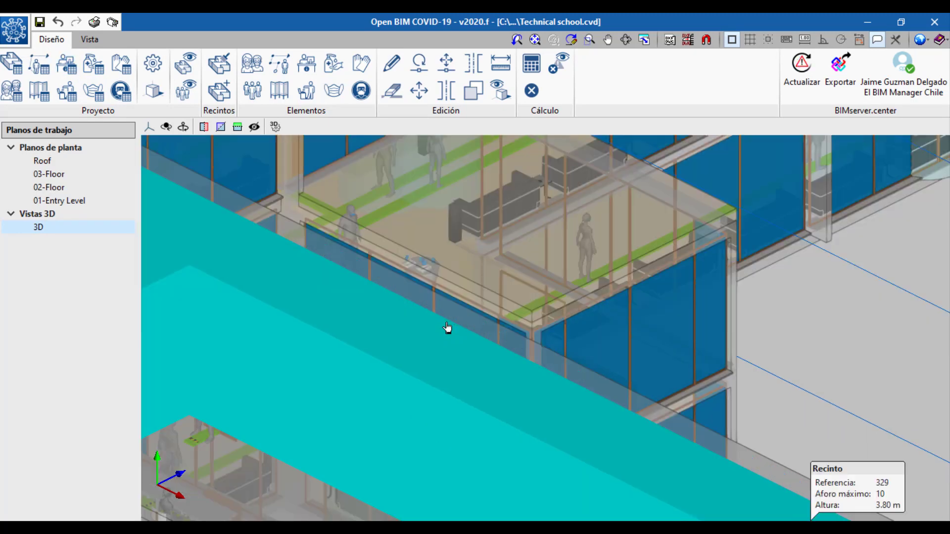
{"action": "scroll", "coordinate": [447, 327], "scroll_direction": "down", "scroll_amount": 3}
{"action": "scroll", "coordinate": [444, 305], "scroll_direction": "down", "scroll_amount": 3}
{"action": "scroll", "coordinate": [447, 309], "scroll_direction": "down", "scroll_amount": 2}
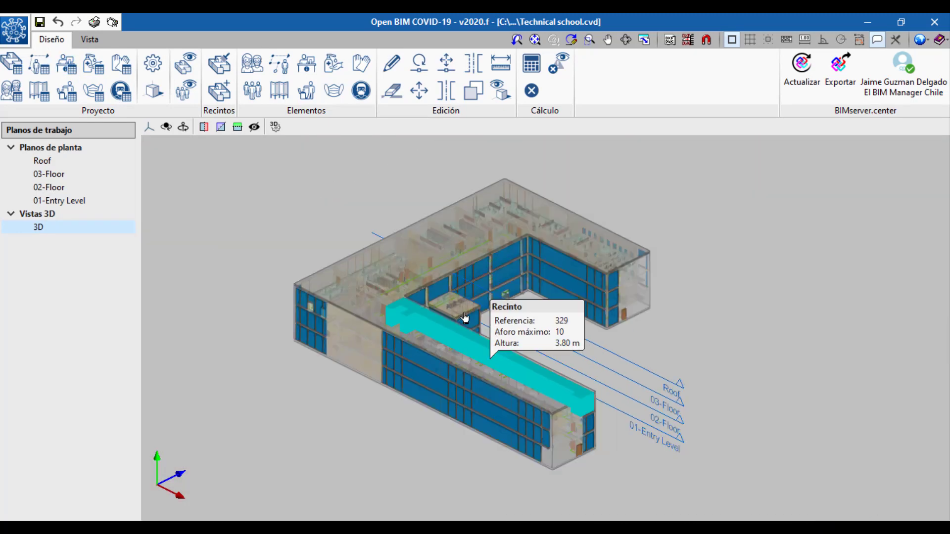
{"action": "scroll", "coordinate": [470, 317], "scroll_direction": "down", "scroll_amount": 2}
{"action": "middle_click_drag", "start_coordinate": [476, 314], "coordinate": [14, 33], "text": "shift"}
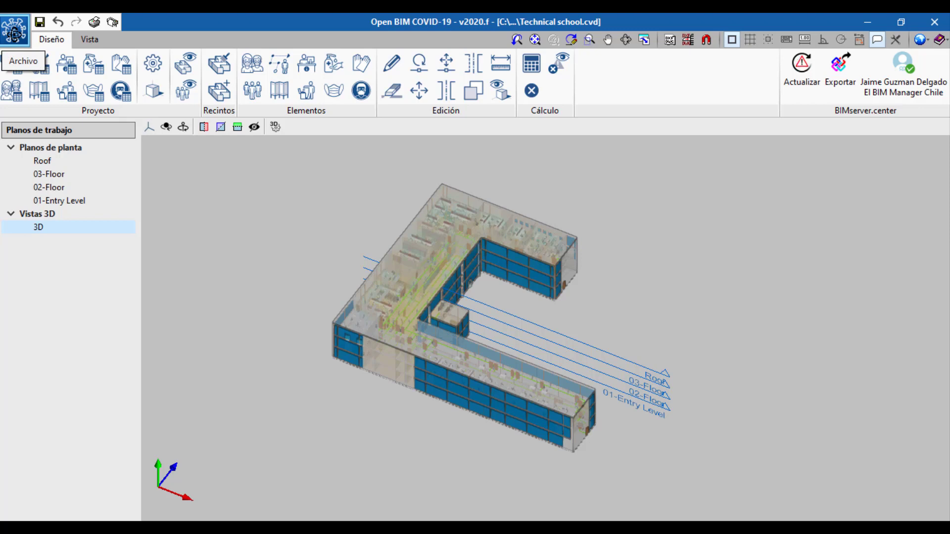
{"action": "left_click", "coordinate": [15, 38]}
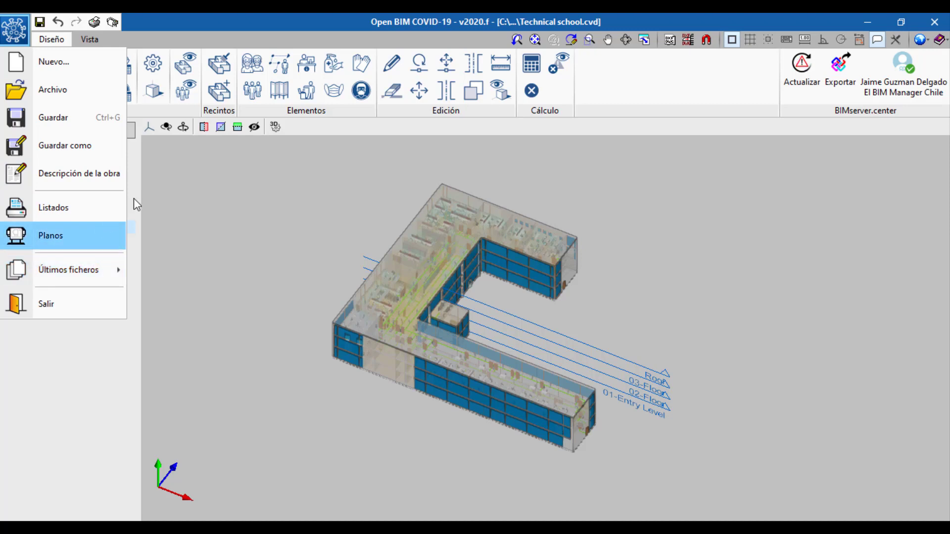
{"action": "left_click", "coordinate": [708, 111]}
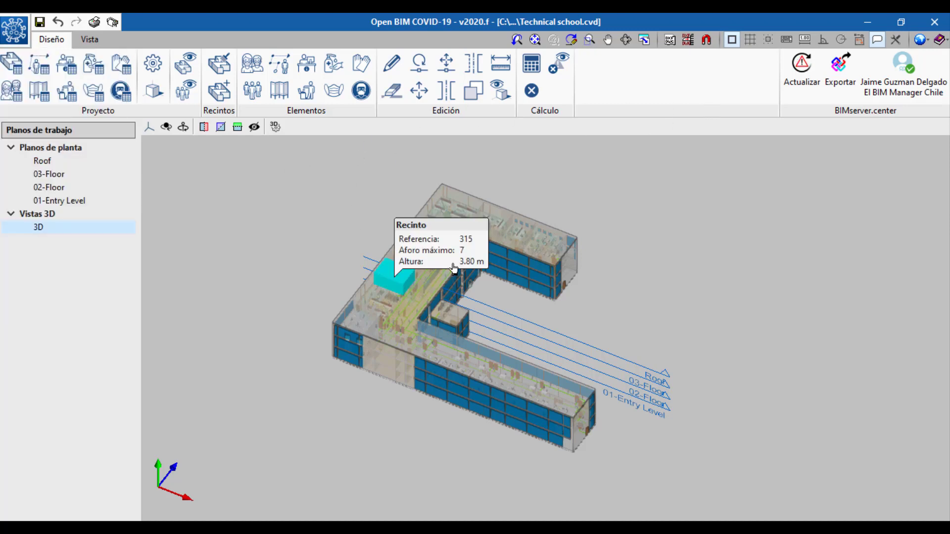
{"action": "scroll", "coordinate": [445, 333], "scroll_direction": "up", "scroll_amount": 1}
{"action": "scroll", "coordinate": [445, 332], "scroll_direction": "up", "scroll_amount": 1}
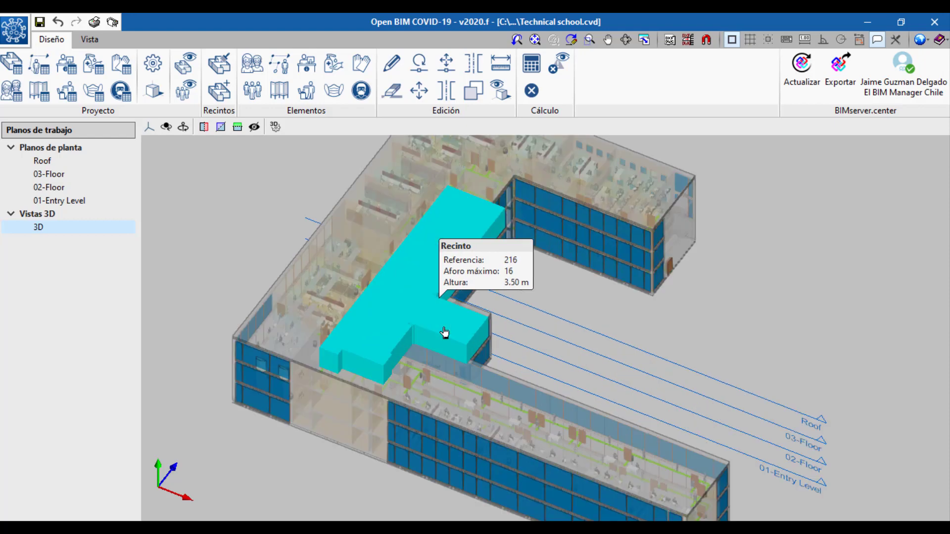
{"action": "scroll", "coordinate": [444, 336], "scroll_direction": "up", "scroll_amount": 1}
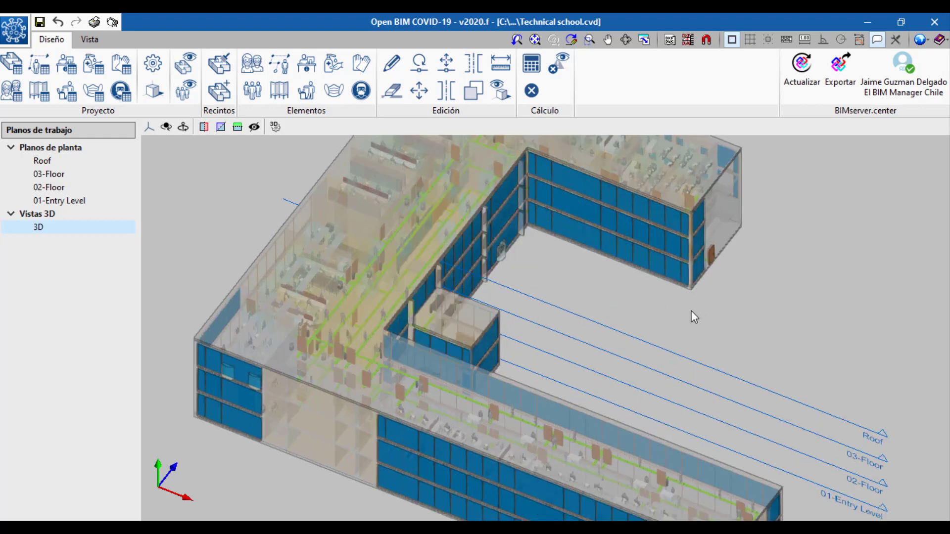
{"action": "scroll", "coordinate": [691, 317], "scroll_direction": "down", "scroll_amount": 1}
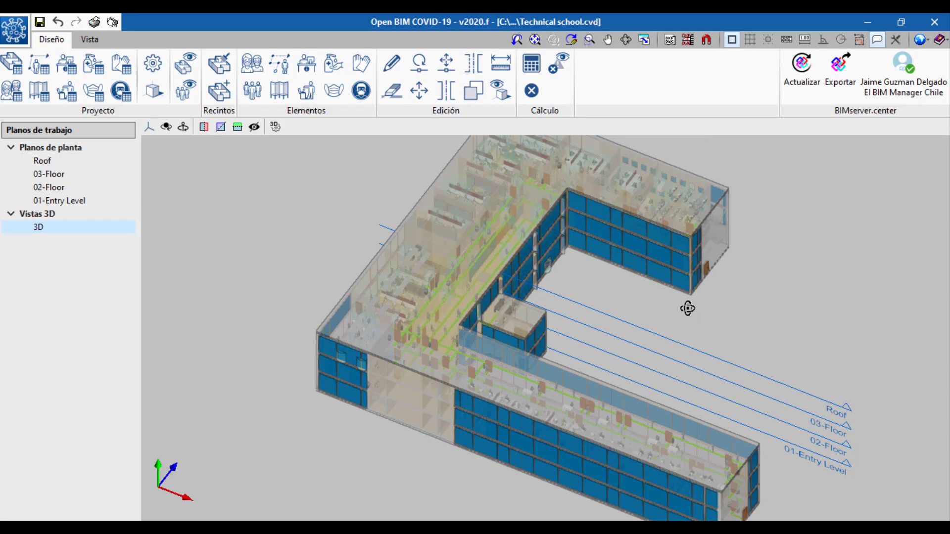
{"action": "middle_click_drag", "start_coordinate": [688, 307], "coordinate": [656, 283], "text": "shift"}
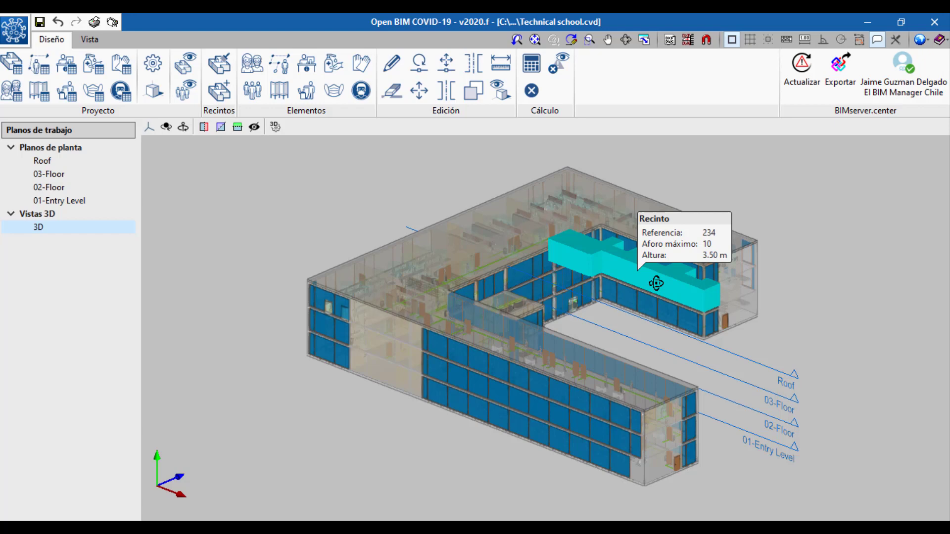
{"action": "scroll", "coordinate": [387, 384], "scroll_direction": "up", "scroll_amount": 1}
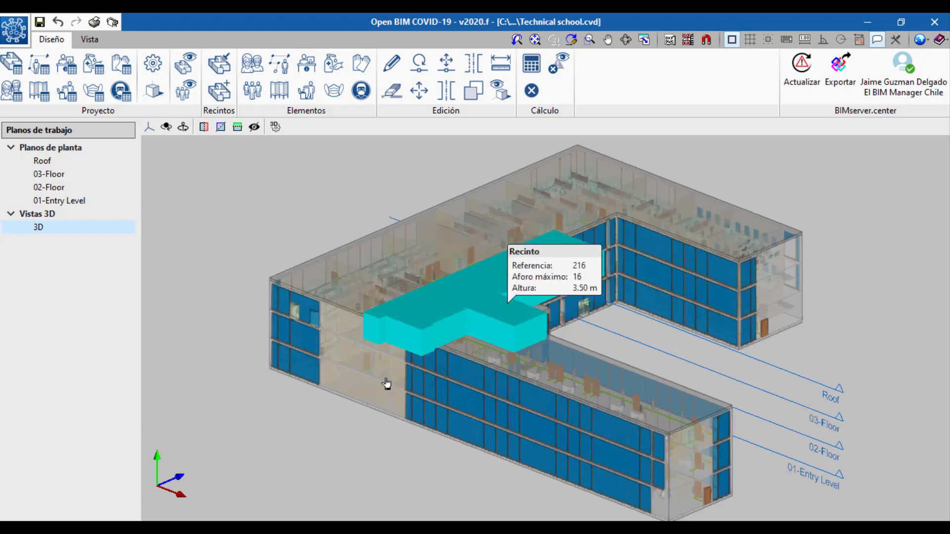
{"action": "scroll", "coordinate": [316, 433], "scroll_direction": "up", "scroll_amount": 1}
{"action": "scroll", "coordinate": [316, 434], "scroll_direction": "up", "scroll_amount": 1}
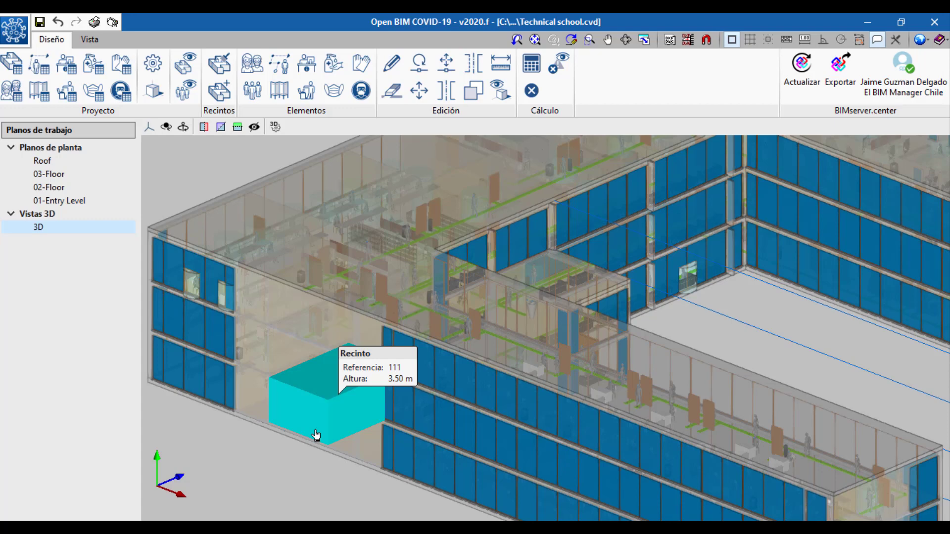
{"action": "scroll", "coordinate": [315, 435], "scroll_direction": "down", "scroll_amount": 2}
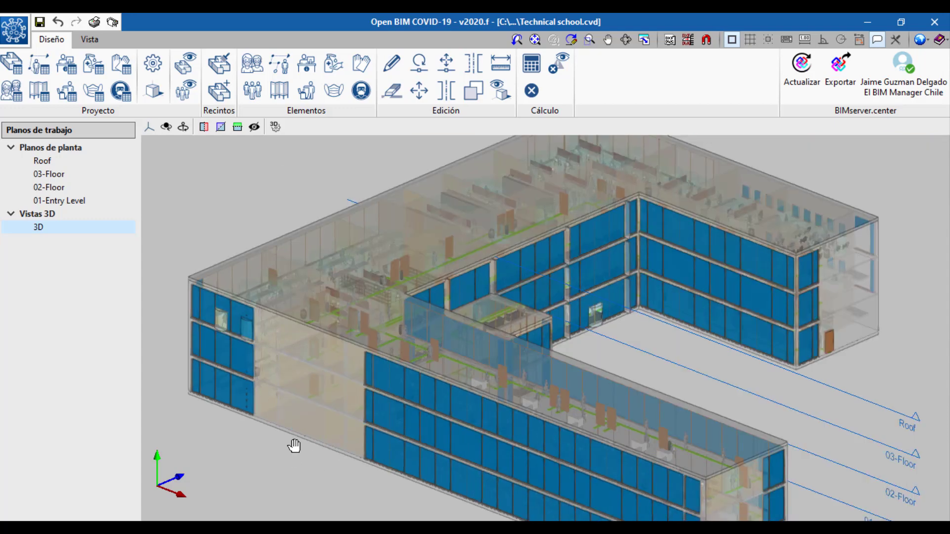
{"action": "left_click_drag", "start_coordinate": [294, 448], "coordinate": [297, 438]}
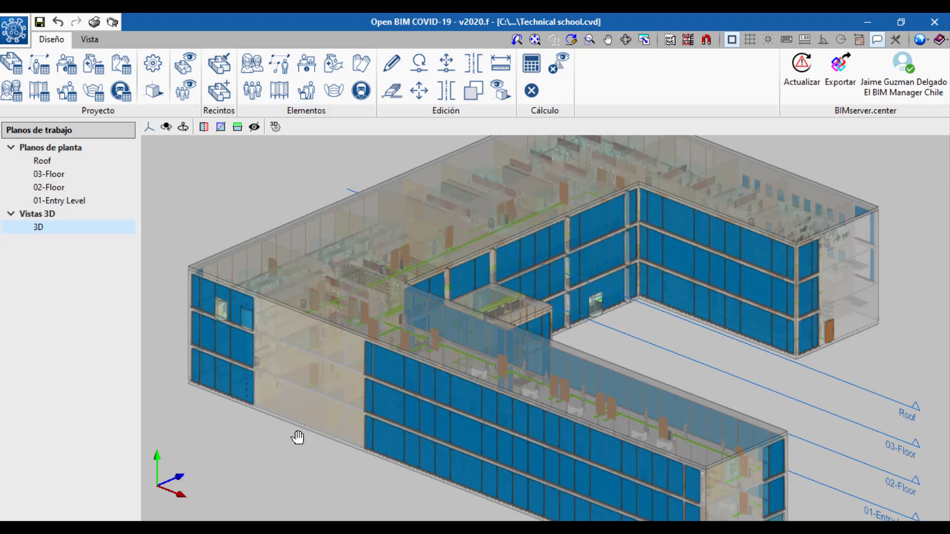
{"action": "scroll", "coordinate": [299, 441], "scroll_direction": "down", "scroll_amount": 2}
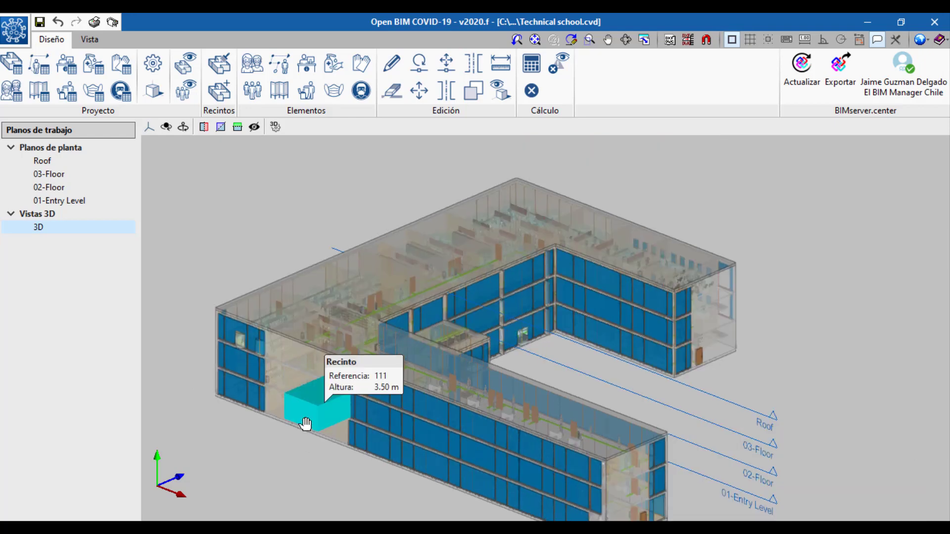
{"action": "middle_click_drag", "start_coordinate": [303, 431], "coordinate": [310, 400]}
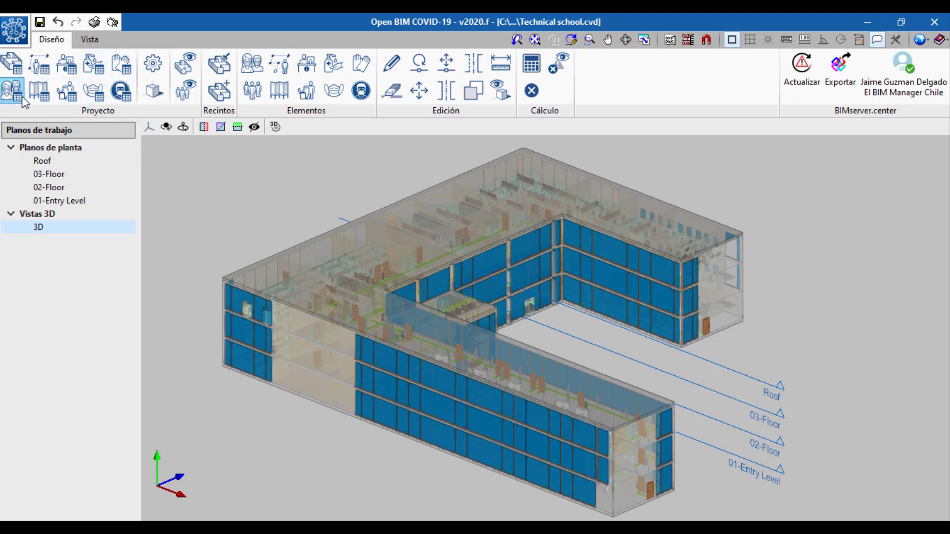
Switch the view to the Roof floor plan, closing its level settings without changes
{"action": "double_click", "coordinate": [41, 162]}
{"action": "double_click", "coordinate": [39, 166]}
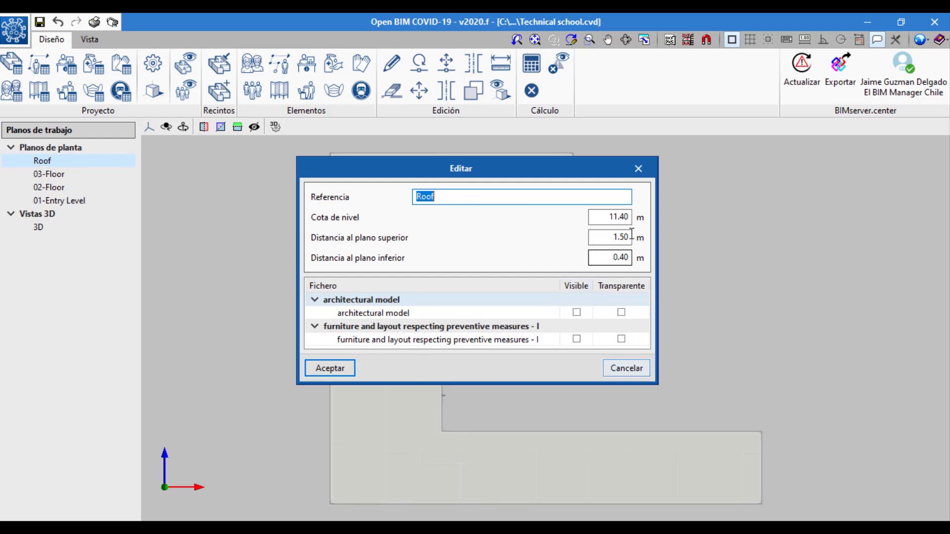
{"action": "left_click", "coordinate": [640, 168]}
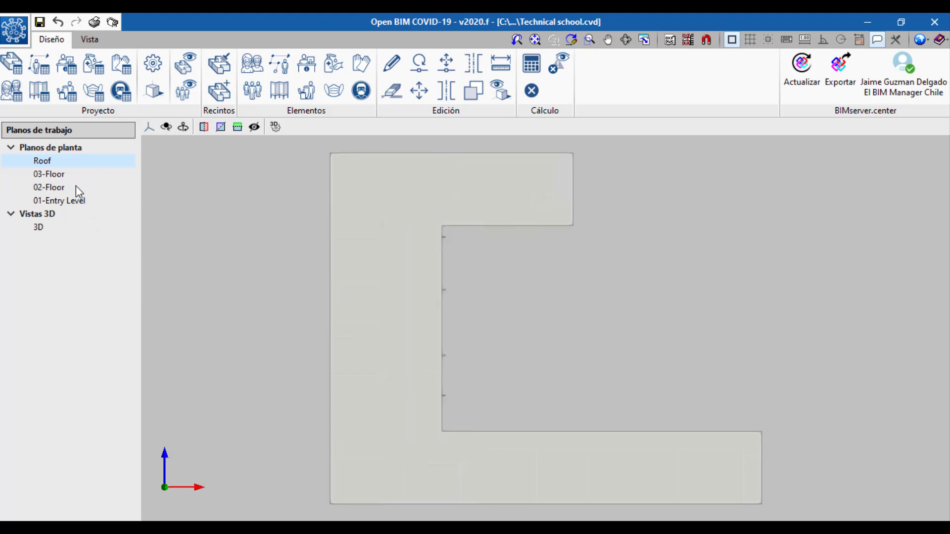
Open the 02-Floor plan from the tree and accept its Editar dialog
{"action": "double_click", "coordinate": [49, 188]}
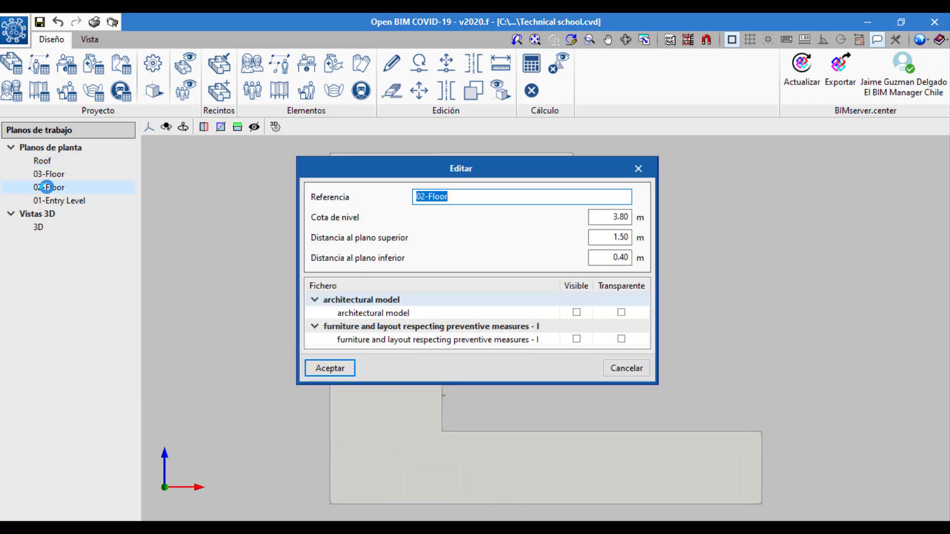
{"action": "left_click", "coordinate": [326, 367]}
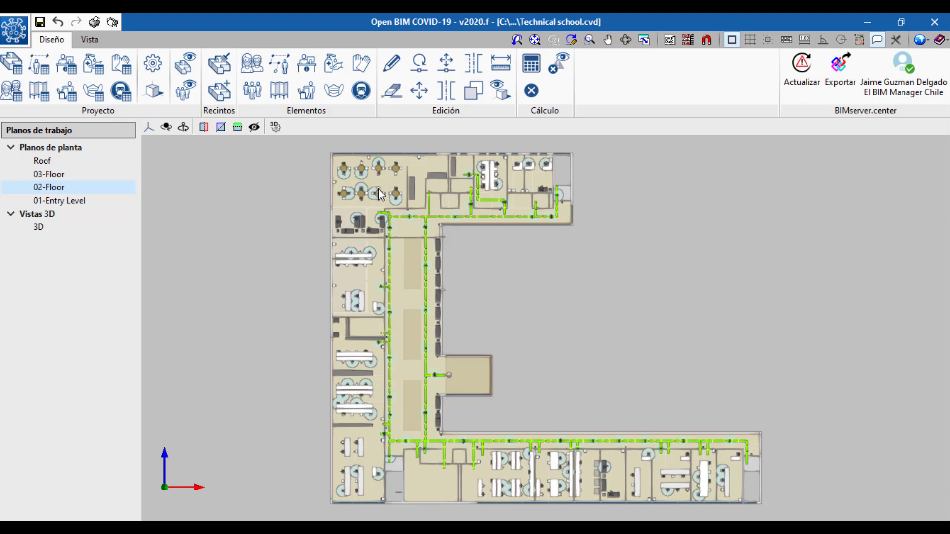
{"action": "scroll", "coordinate": [378, 188], "scroll_direction": "up", "scroll_amount": 3}
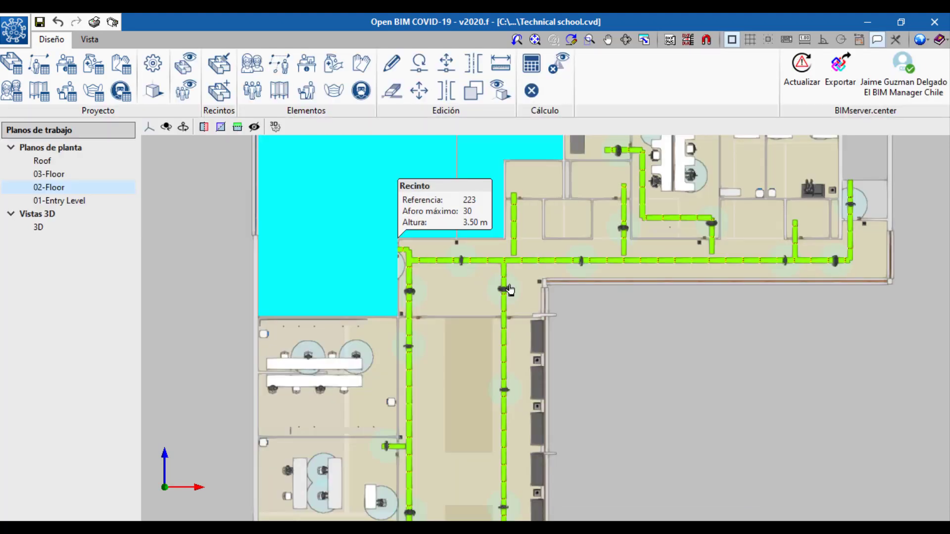
{"action": "middle_click_drag", "start_coordinate": [598, 375], "coordinate": [643, 461]}
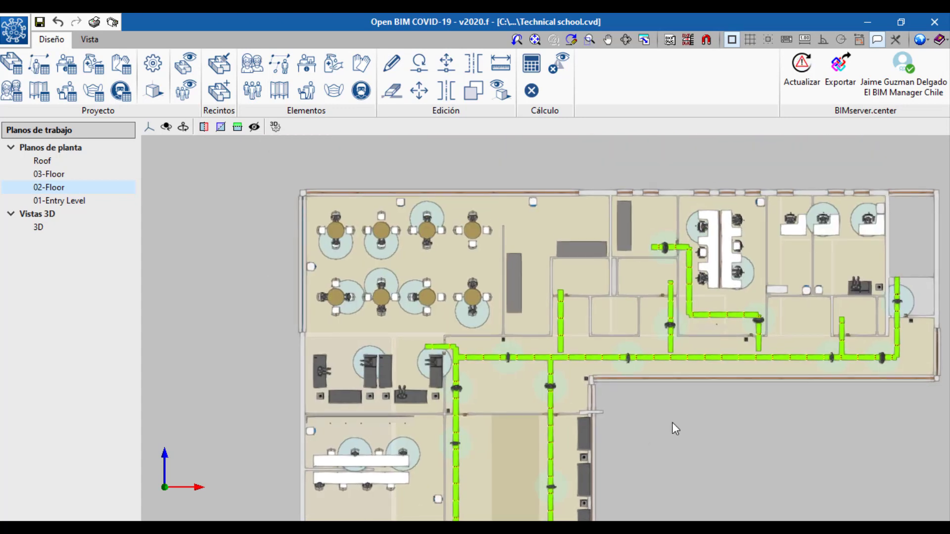
{"action": "middle_click_drag", "start_coordinate": [648, 420], "coordinate": [530, 388]}
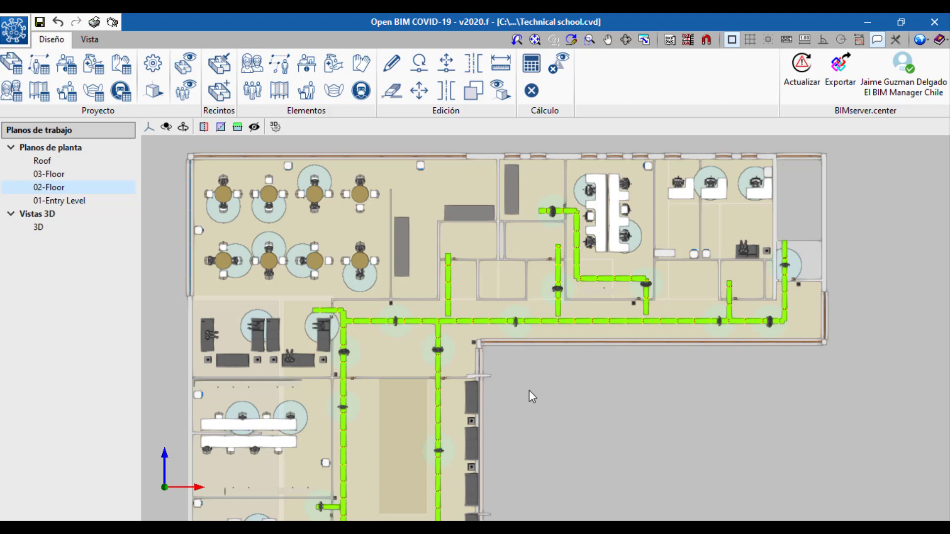
{"action": "scroll", "coordinate": [530, 394], "scroll_direction": "down", "scroll_amount": 2}
{"action": "scroll", "coordinate": [515, 371], "scroll_direction": "down", "scroll_amount": 1}
{"action": "mouse_move", "coordinate": [516, 371]}
{"action": "middle_mouse_down"}
{"action": "mouse_move", "coordinate": [492, 311]}
{"action": "mouse_move", "coordinate": [442, 236]}
{"action": "middle_mouse_up"}
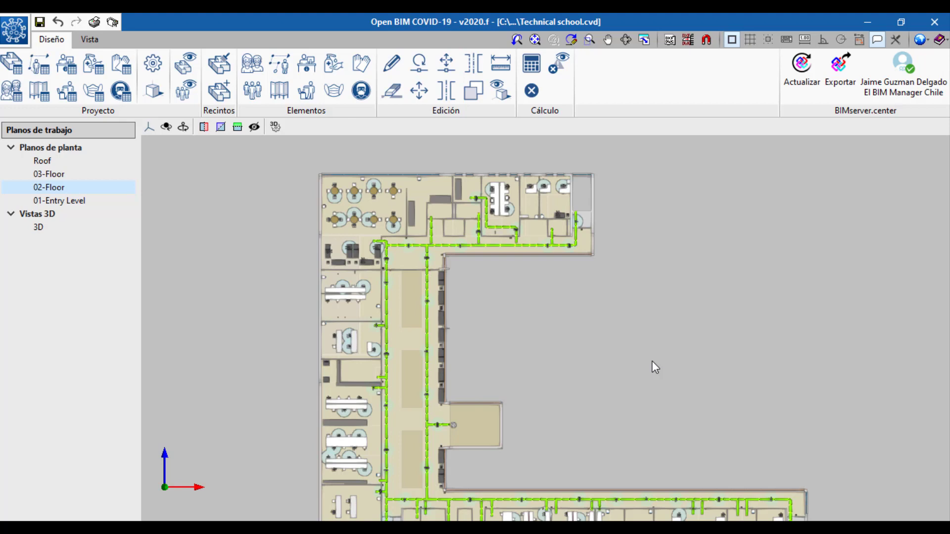
{"action": "scroll", "coordinate": [601, 399], "scroll_direction": "down", "scroll_amount": 2}
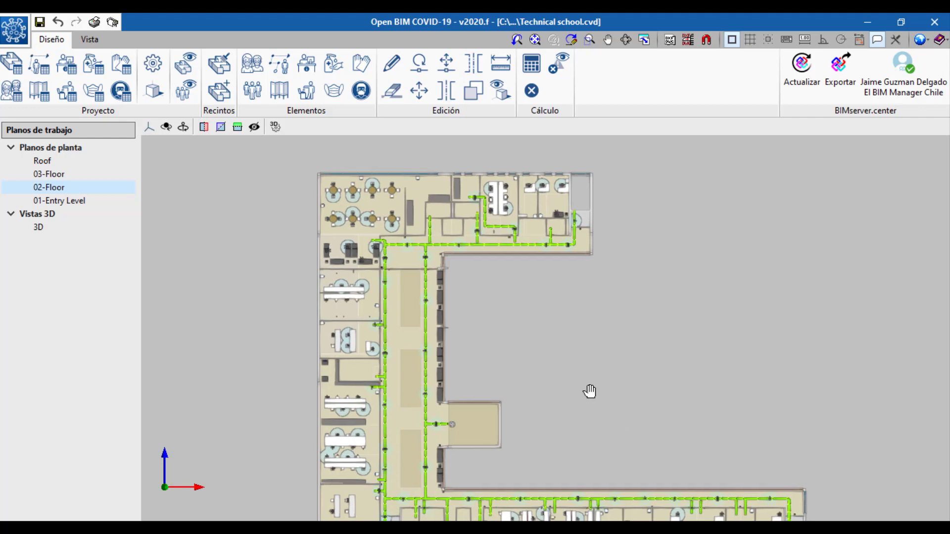
{"action": "scroll", "coordinate": [589, 393], "scroll_direction": "down", "scroll_amount": 1}
{"action": "scroll", "coordinate": [586, 381], "scroll_direction": "down", "scroll_amount": 1}
{"action": "scroll", "coordinate": [580, 386], "scroll_direction": "down", "scroll_amount": 1}
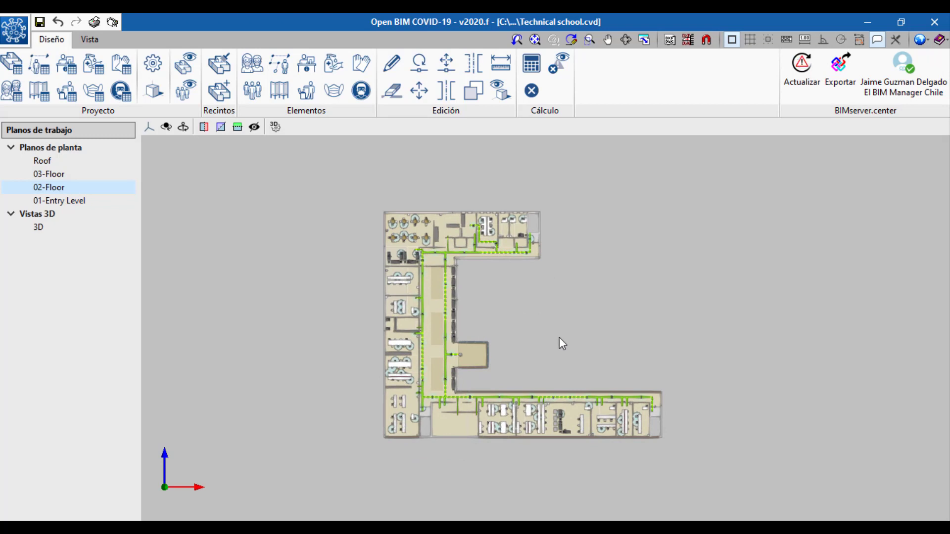
{"action": "scroll", "coordinate": [530, 310], "scroll_direction": "up", "scroll_amount": 1}
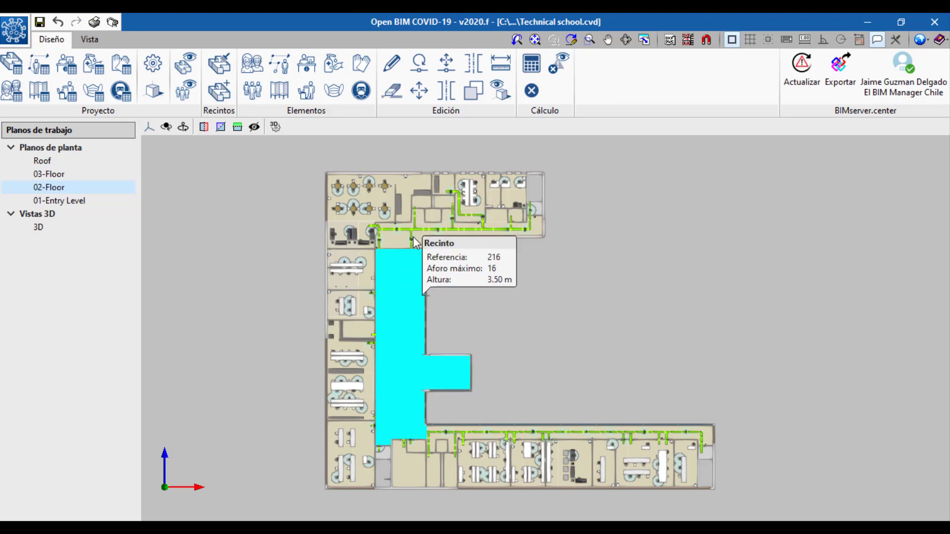
{"action": "scroll", "coordinate": [404, 213], "scroll_direction": "up", "scroll_amount": 3}
{"action": "scroll", "coordinate": [475, 276], "scroll_direction": "up", "scroll_amount": 2}
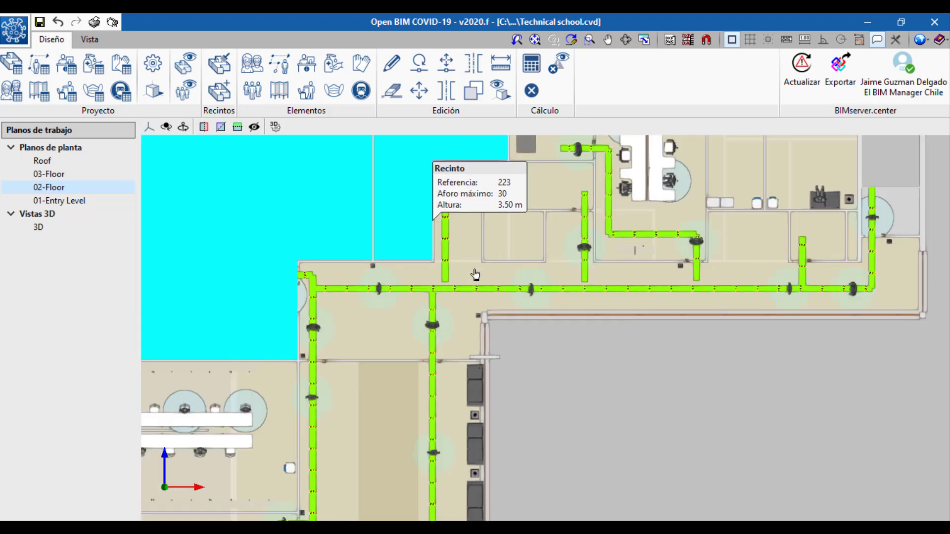
{"action": "middle_click_drag", "start_coordinate": [580, 386], "coordinate": [634, 495]}
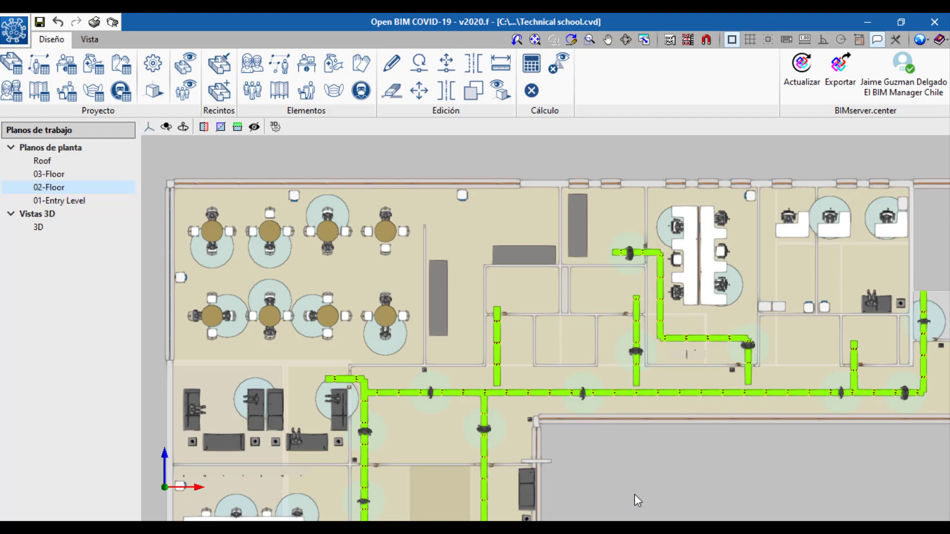
{"action": "scroll", "coordinate": [634, 491], "scroll_direction": "down", "scroll_amount": 1}
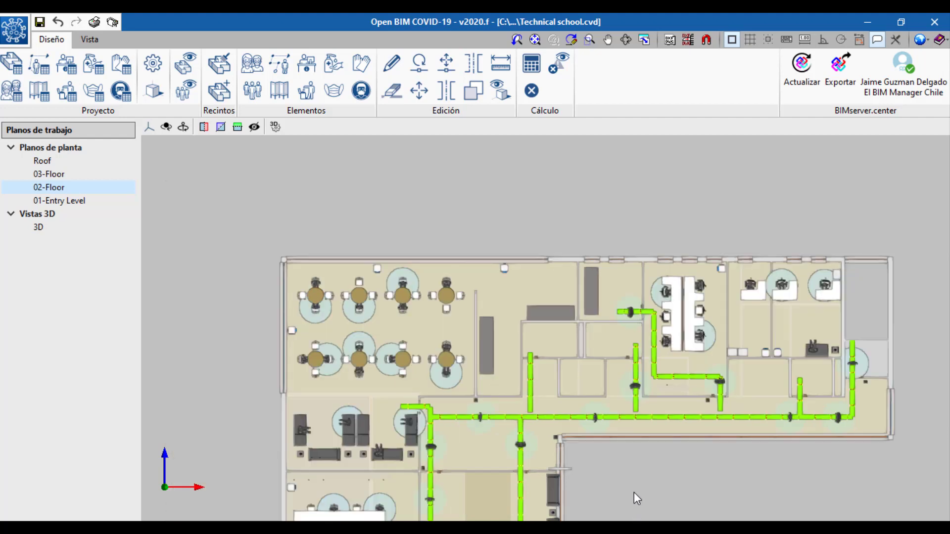
{"action": "scroll", "coordinate": [634, 492], "scroll_direction": "down", "scroll_amount": 1}
{"action": "middle_click_drag", "start_coordinate": [616, 451], "coordinate": [574, 388]}
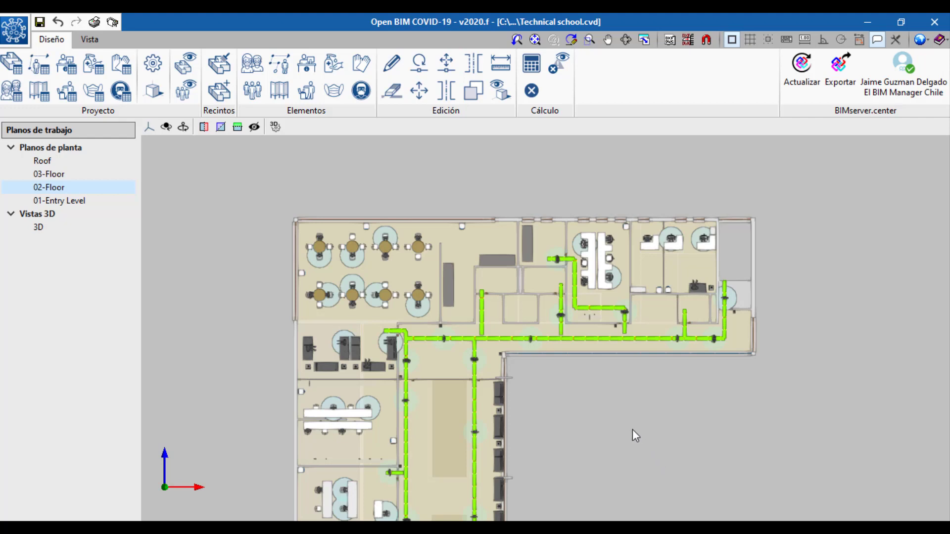
{"action": "middle_click_drag", "start_coordinate": [633, 429], "coordinate": [588, 365]}
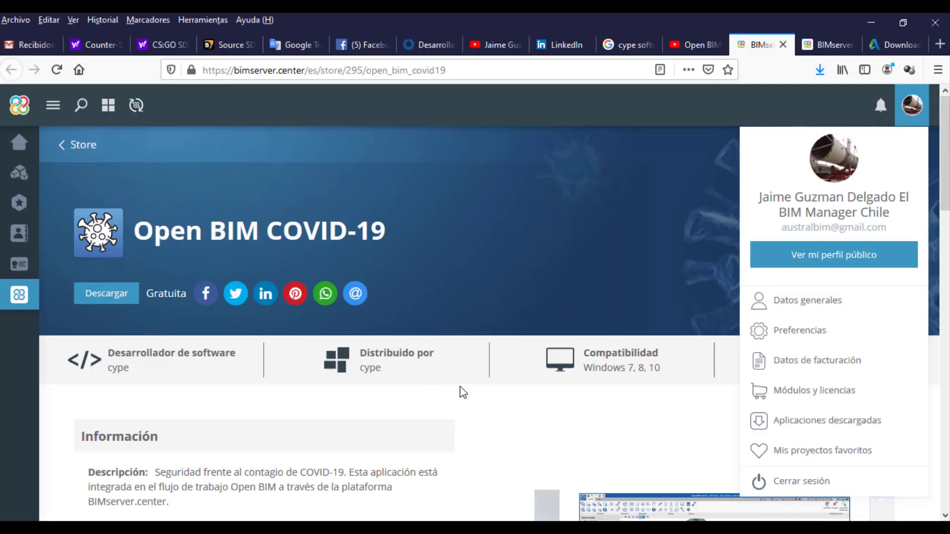
{"action": "scroll", "coordinate": [513, 368], "scroll_direction": "down", "scroll_amount": 3}
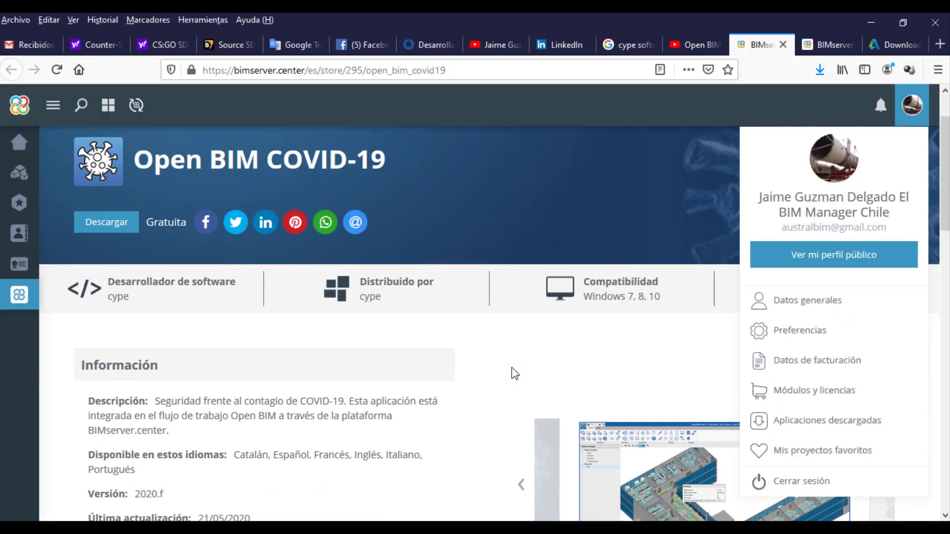
{"action": "scroll", "coordinate": [512, 374], "scroll_direction": "down", "scroll_amount": 3}
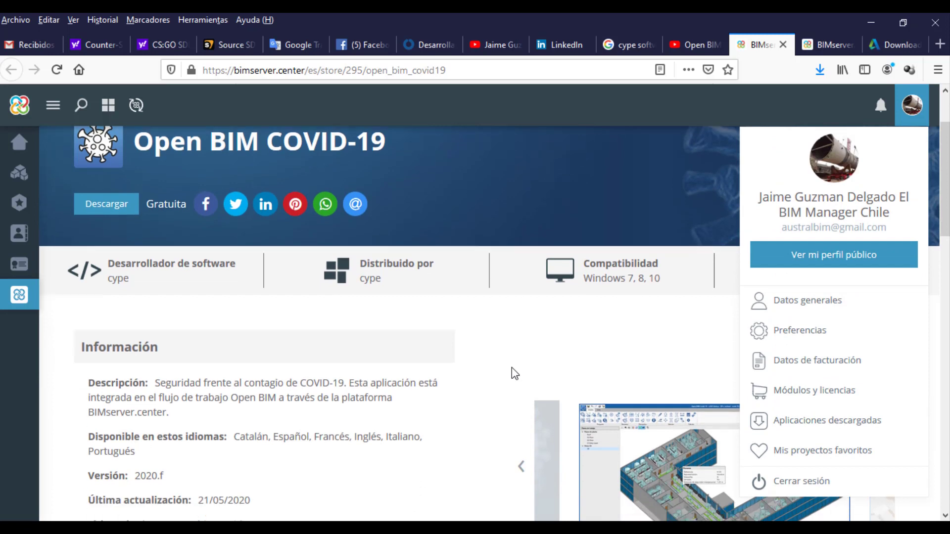
{"action": "scroll", "coordinate": [511, 374], "scroll_direction": "up", "scroll_amount": 6}
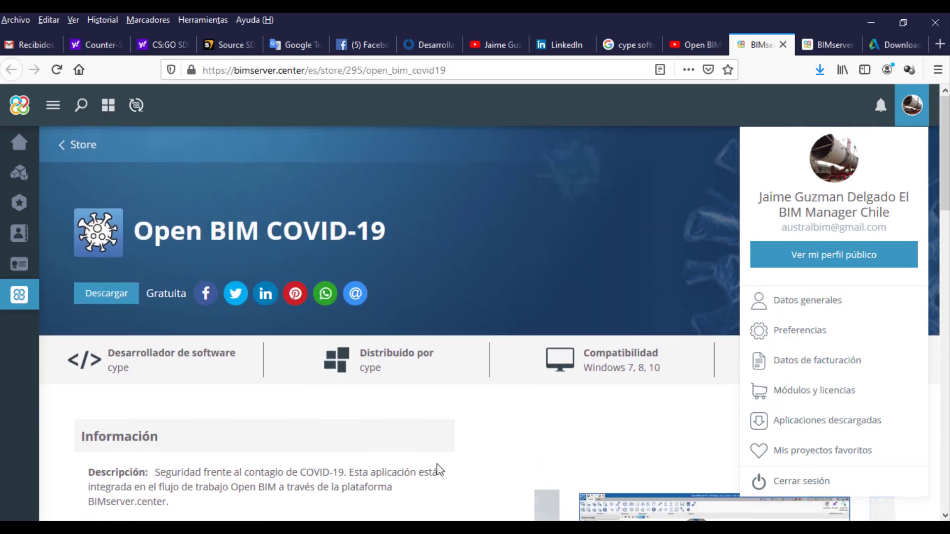
{"action": "scroll", "coordinate": [437, 470], "scroll_direction": "down", "scroll_amount": 3}
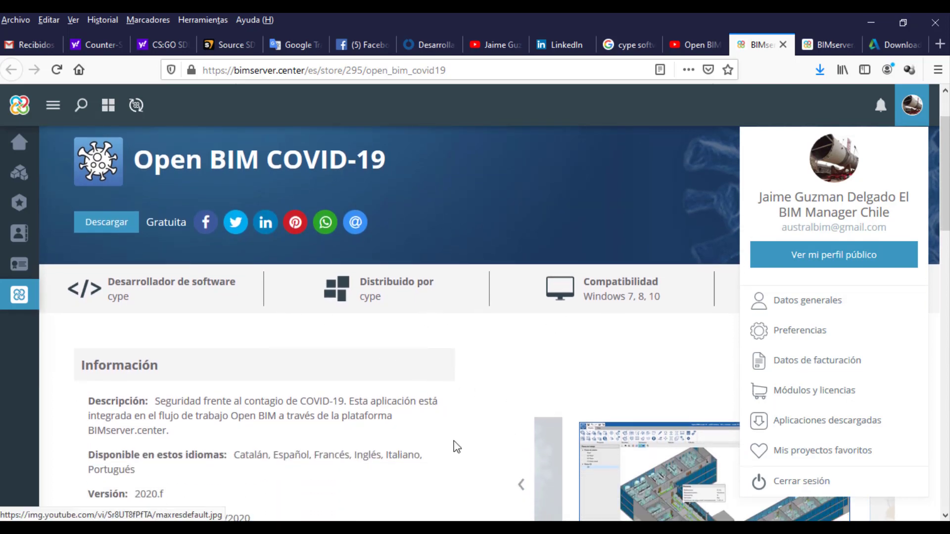
{"action": "scroll", "coordinate": [451, 446], "scroll_direction": "down", "scroll_amount": 5}
{"action": "scroll", "coordinate": [452, 459], "scroll_direction": "down", "scroll_amount": 2}
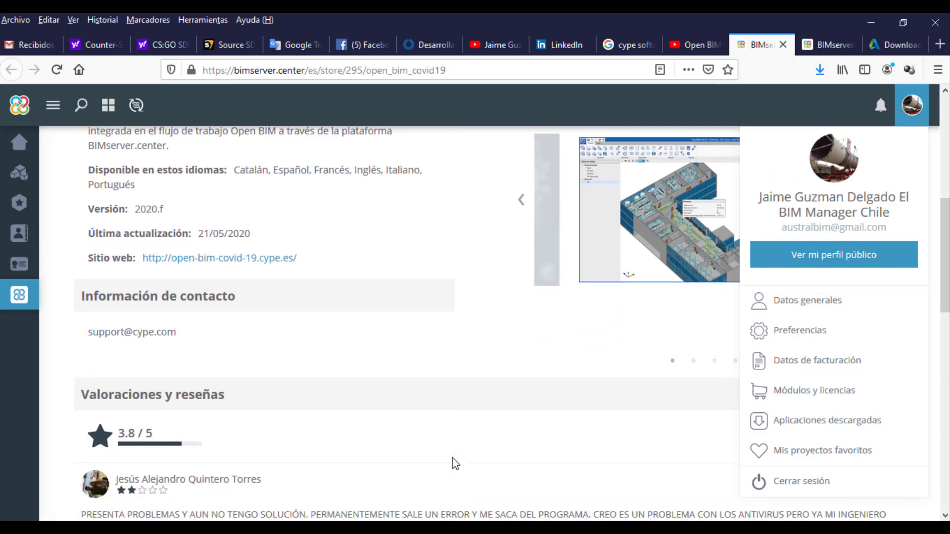
{"action": "scroll", "coordinate": [452, 459], "scroll_direction": "down", "scroll_amount": 1}
{"action": "scroll", "coordinate": [452, 459], "scroll_direction": "down", "scroll_amount": 2}
{"action": "scroll", "coordinate": [453, 458], "scroll_direction": "down", "scroll_amount": 3}
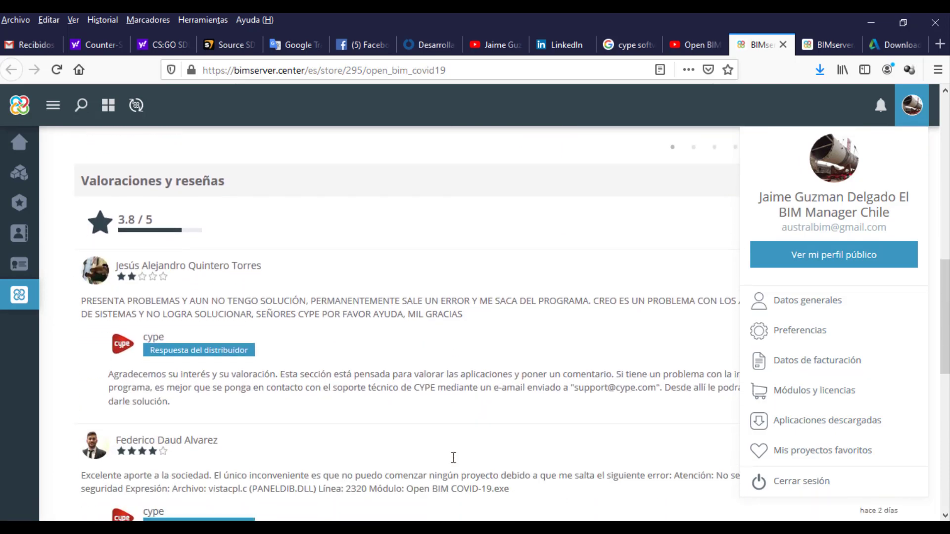
{"action": "scroll", "coordinate": [455, 460], "scroll_direction": "up", "scroll_amount": 1}
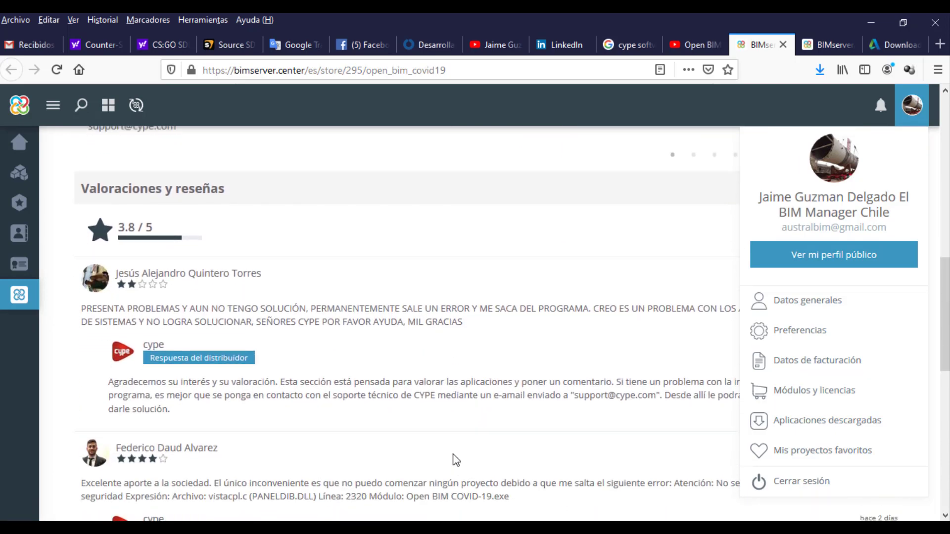
{"action": "scroll", "coordinate": [455, 460], "scroll_direction": "up", "scroll_amount": 5}
{"action": "scroll", "coordinate": [456, 460], "scroll_direction": "up", "scroll_amount": 3}
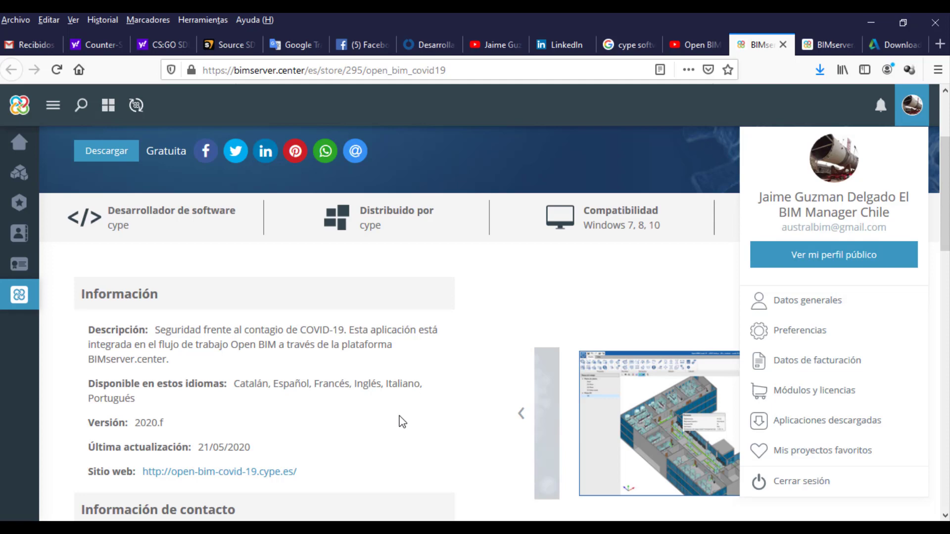
{"action": "scroll", "coordinate": [414, 413], "scroll_direction": "up", "scroll_amount": 3}
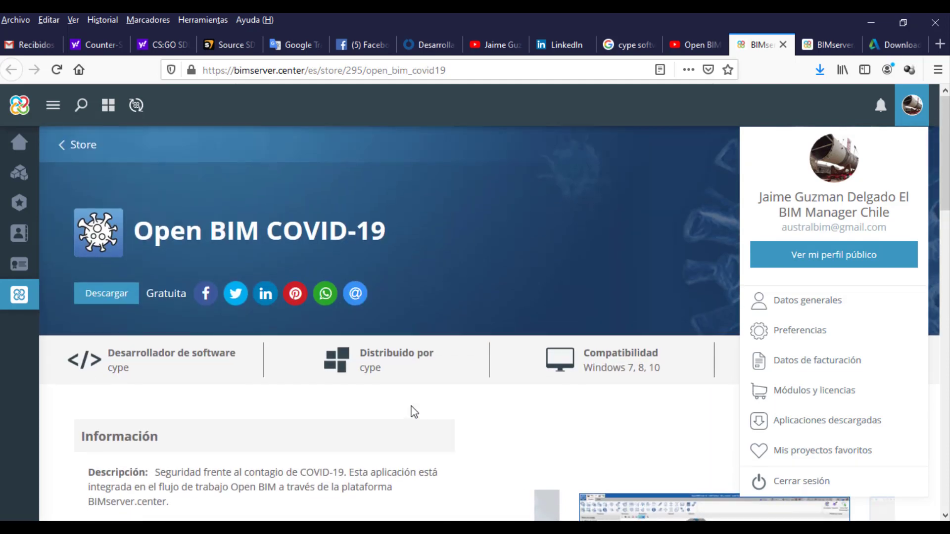